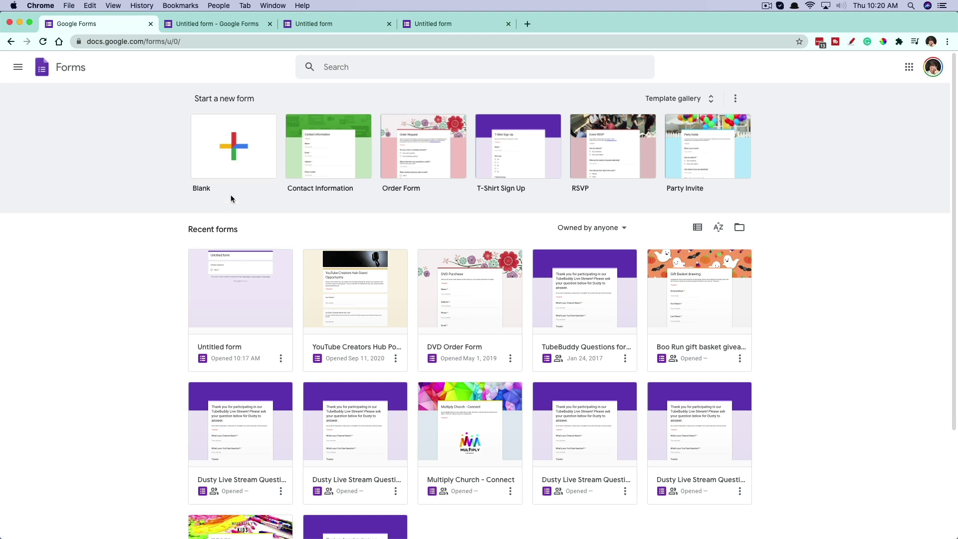
Create a new blank untitled form from the Blank template
{"action": "left_click", "coordinate": [237, 155]}
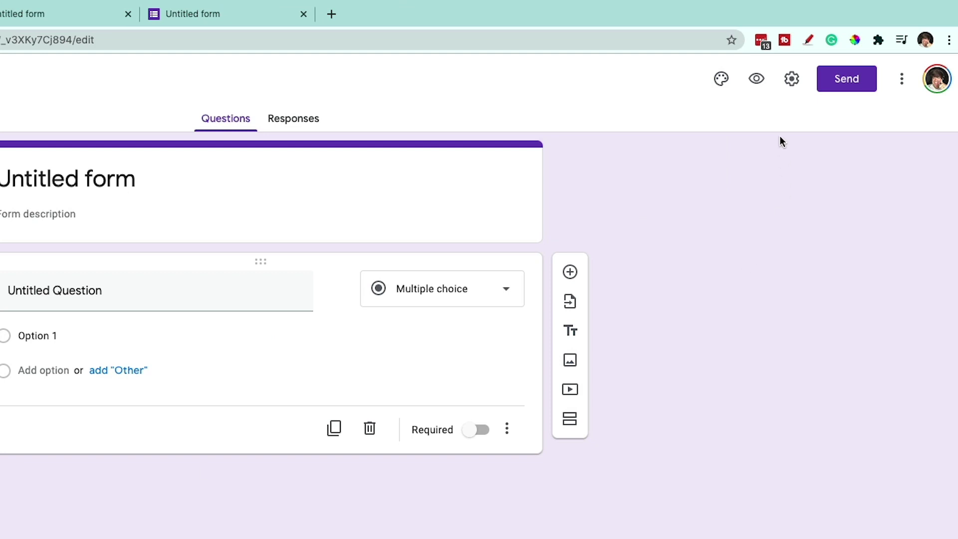
Turn on Make this a quiz with grades released immediately after submission, and save
{"action": "left_click", "coordinate": [792, 78]}
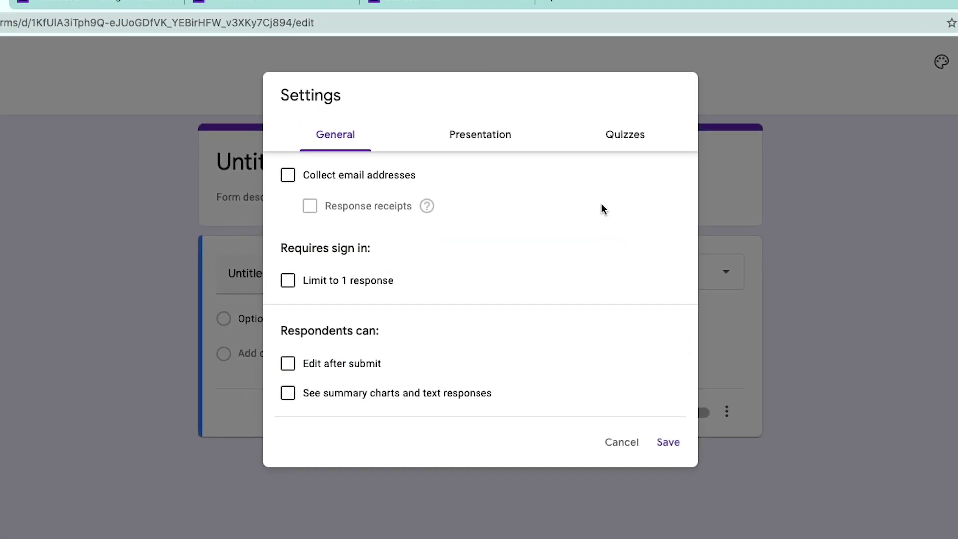
{"action": "left_click", "coordinate": [627, 141]}
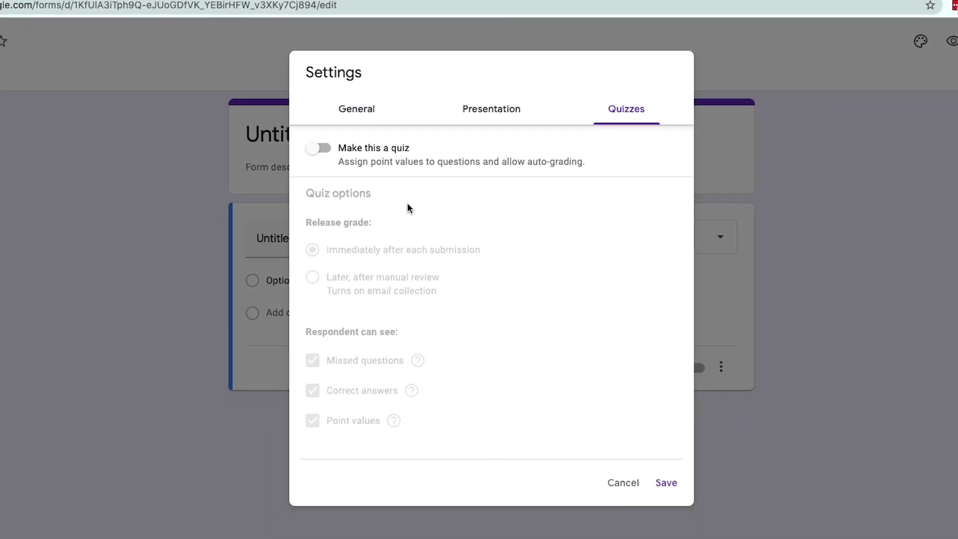
{"action": "left_click", "coordinate": [316, 153]}
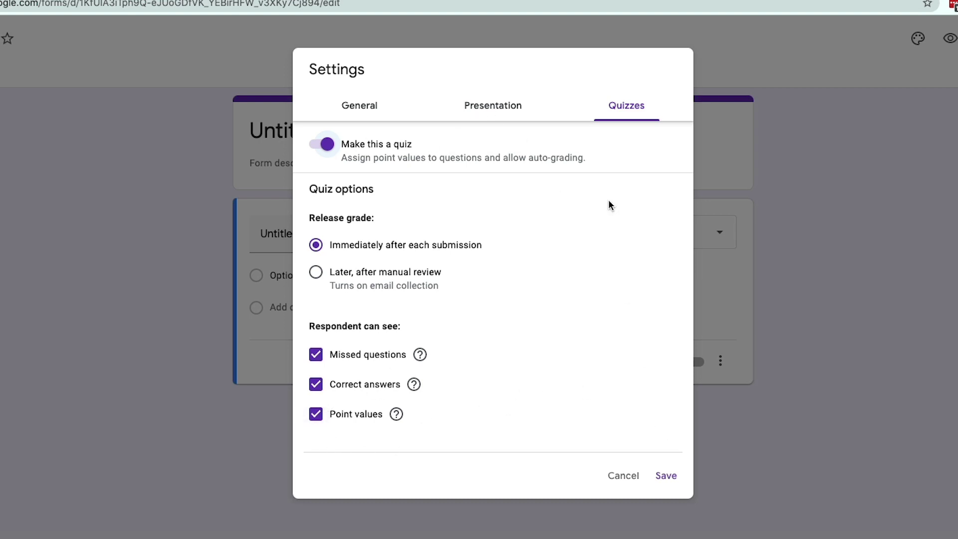
{"action": "left_click", "coordinate": [667, 477]}
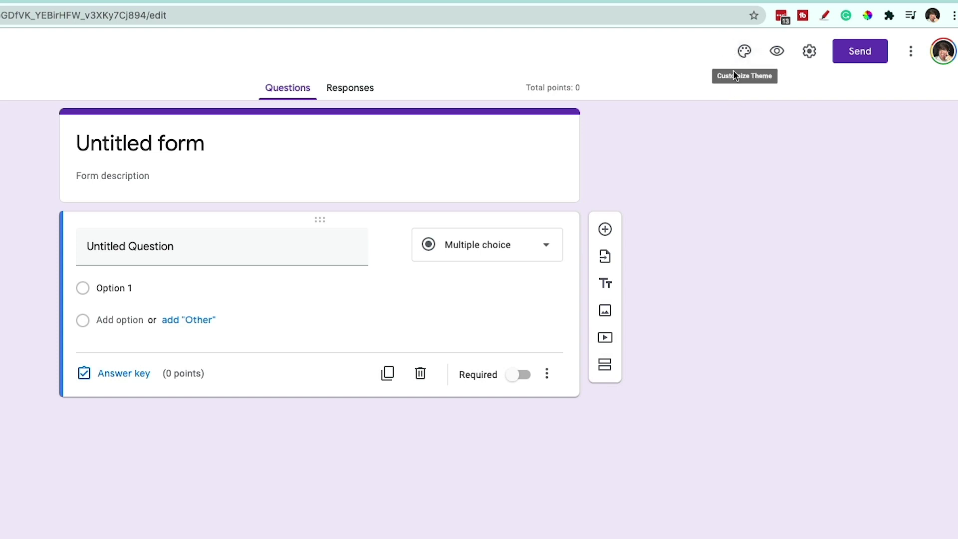
Apply the red theme colour and darker pink background, keeping the Basic font
{"action": "left_click", "coordinate": [743, 59]}
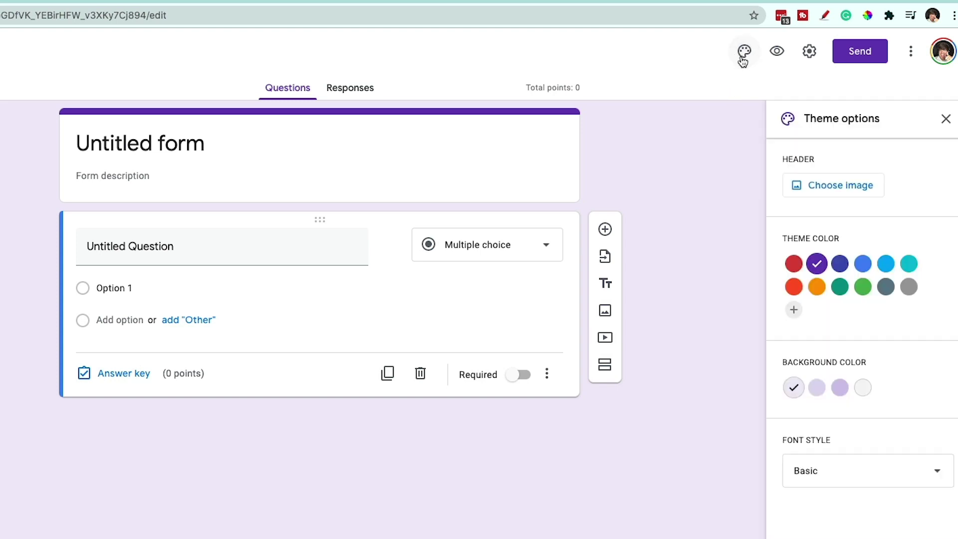
{"action": "left_click", "coordinate": [797, 264]}
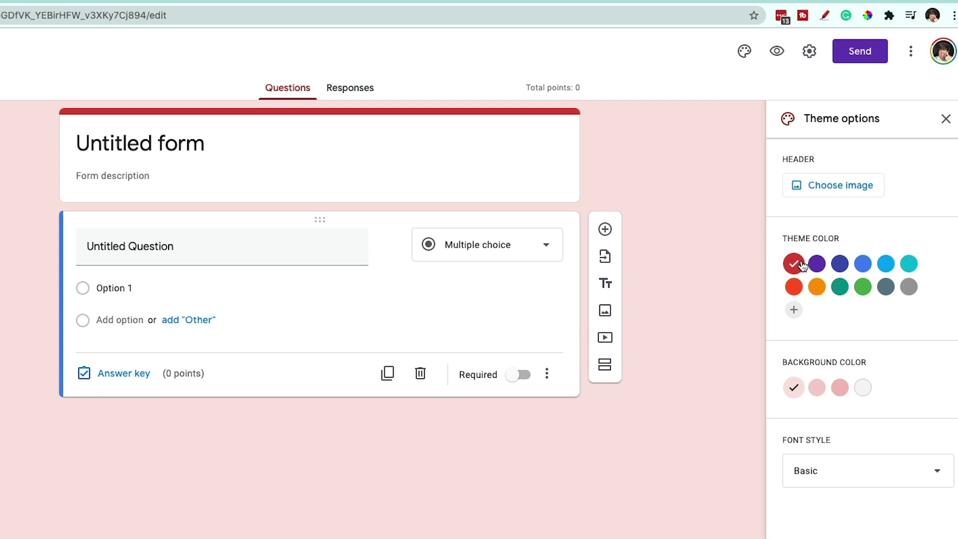
{"action": "left_click", "coordinate": [840, 388]}
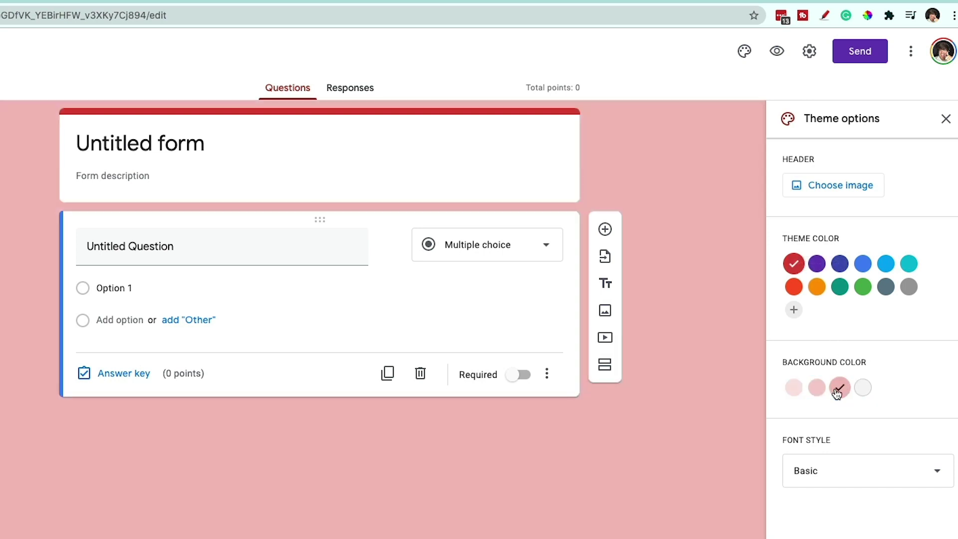
{"action": "left_click", "coordinate": [827, 478]}
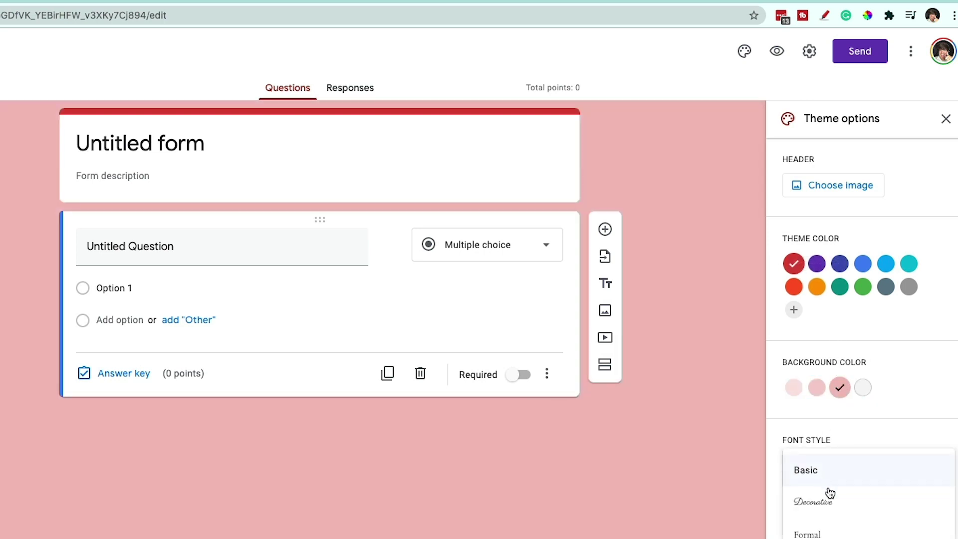
{"action": "left_click", "coordinate": [826, 533]}
{"action": "left_click", "coordinate": [826, 478]}
{"action": "left_click", "coordinate": [819, 360]}
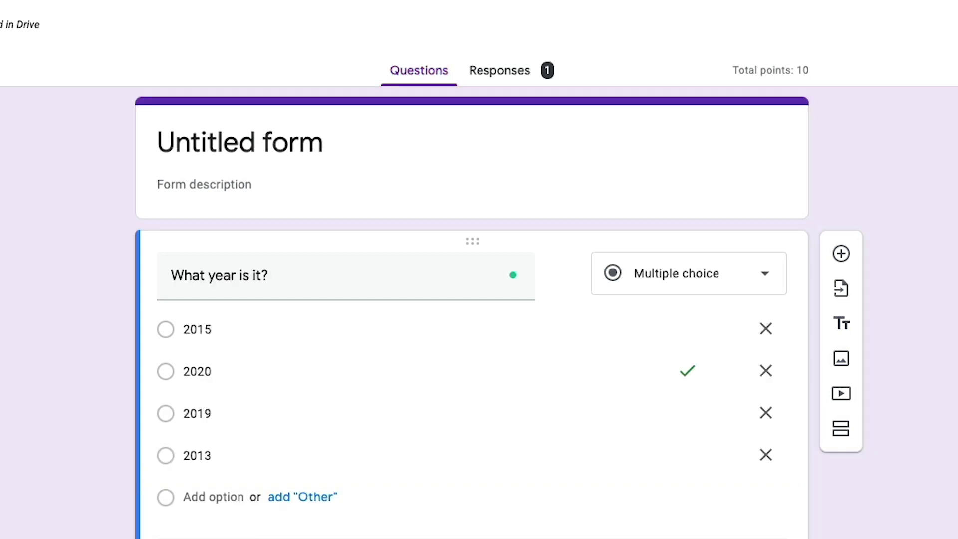
Edit the form title so it reads 'Quiz 2001'
{"action": "scroll", "coordinate": [362, 331], "scroll_direction": "down", "scroll_amount": 2}
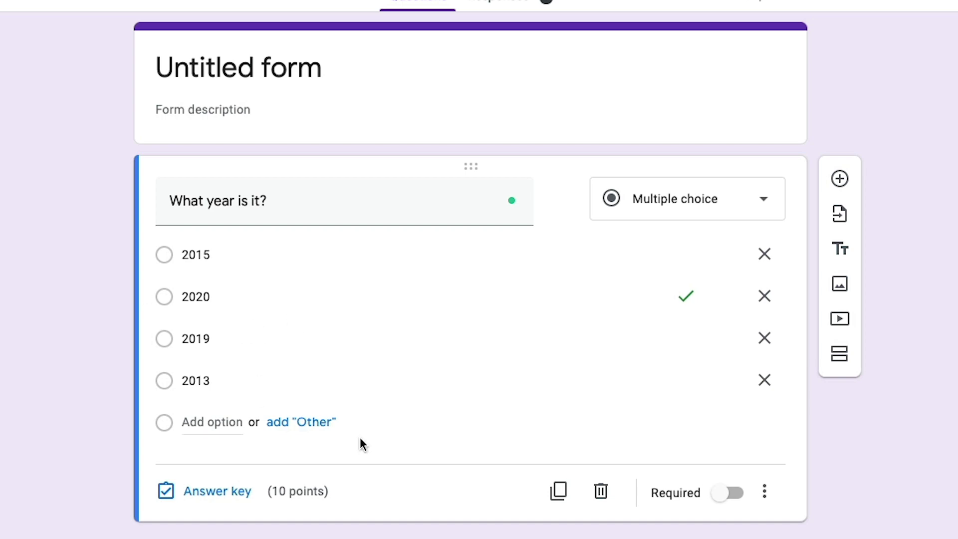
{"action": "left_click", "coordinate": [202, 491]}
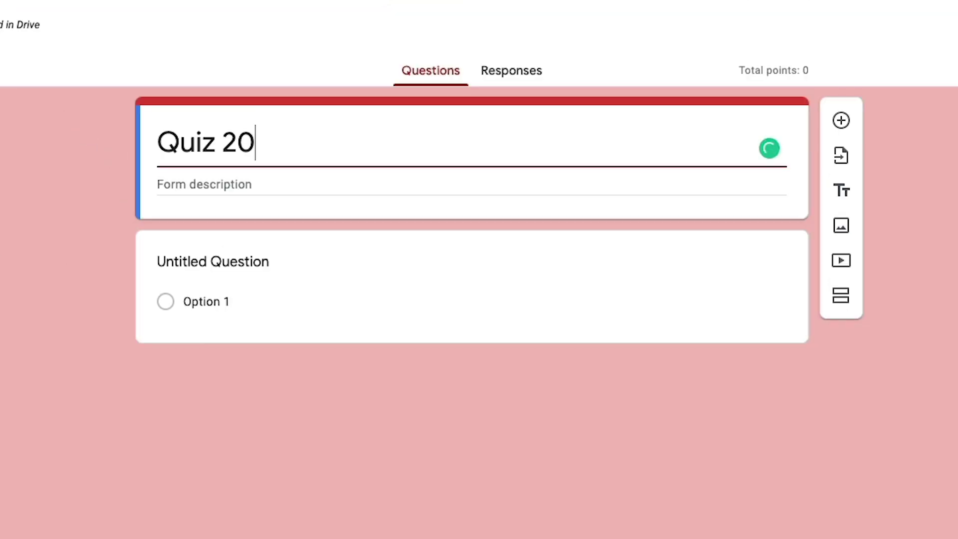
{"action": "type", "text": "01"}
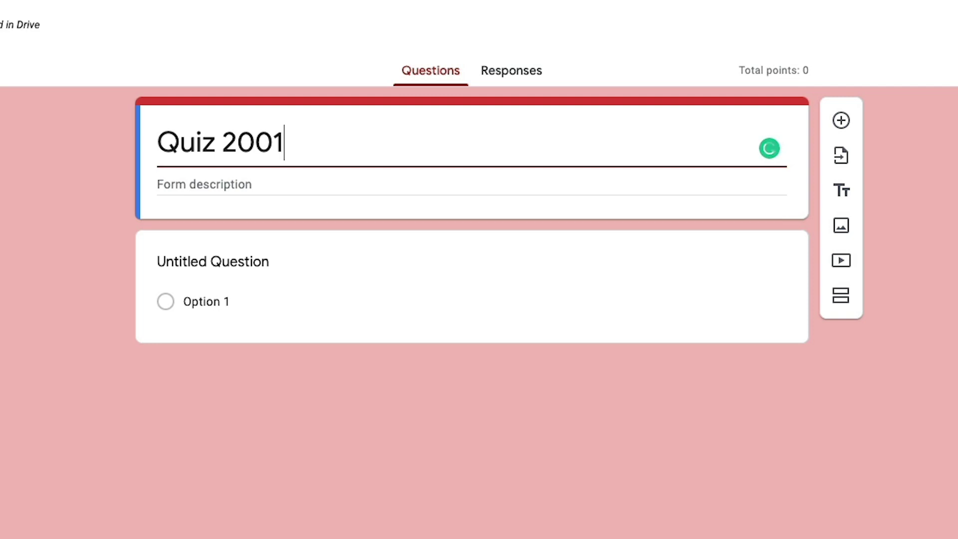
Add the description 'This is the hardest quiz in HISTORY :)' under the title
{"action": "left_click", "coordinate": [205, 184]}
{"action": "type", "text": "This is the hardest quiz in HISTORY :)"}
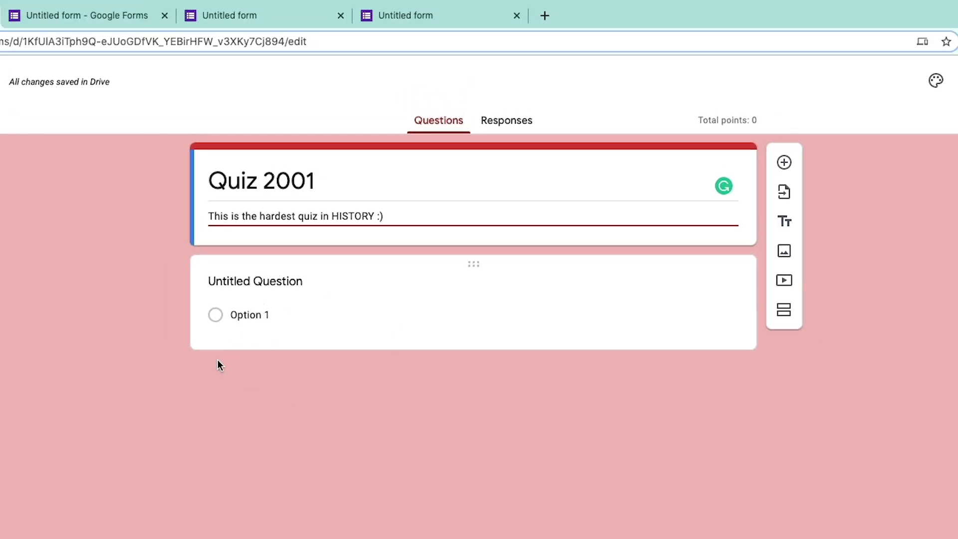
{"action": "left_click", "coordinate": [262, 294]}
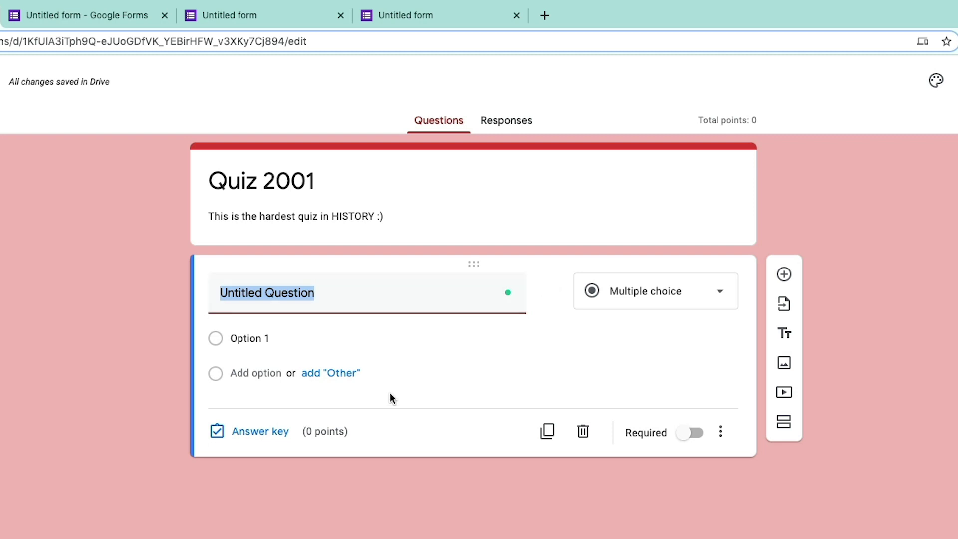
Paste 'What day is it today?' as the first question and set it to Multiple choice
{"action": "type", "text": "What day is it today?"}
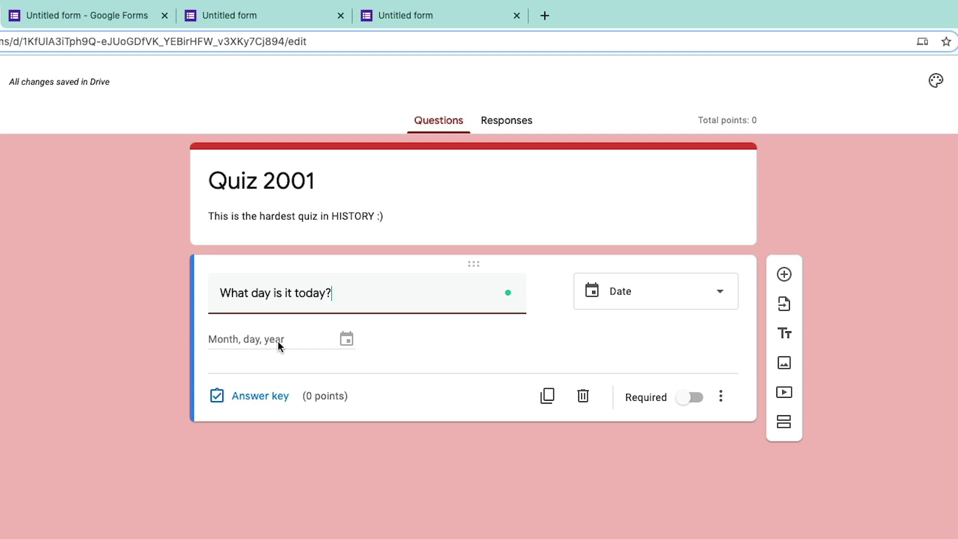
{"action": "left_click", "coordinate": [261, 342]}
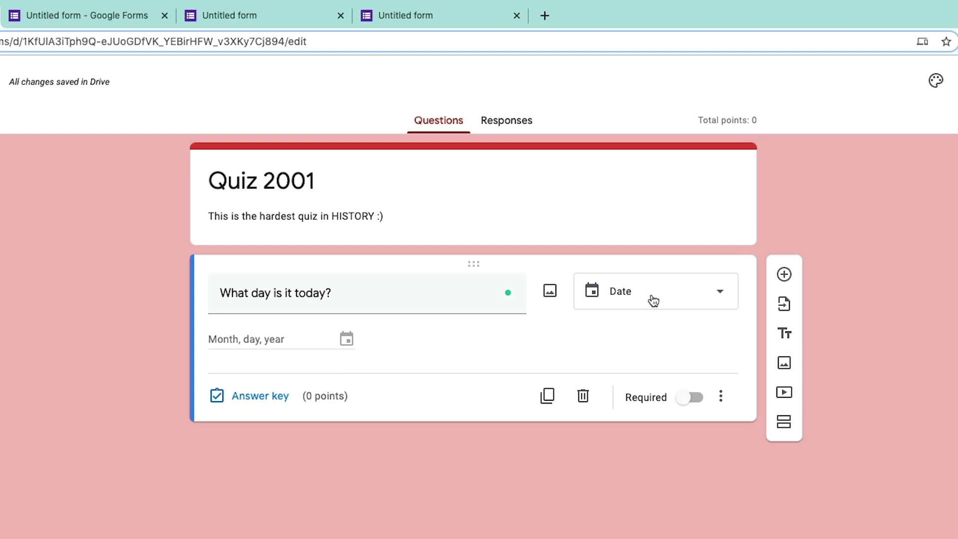
{"action": "left_click", "coordinate": [670, 295]}
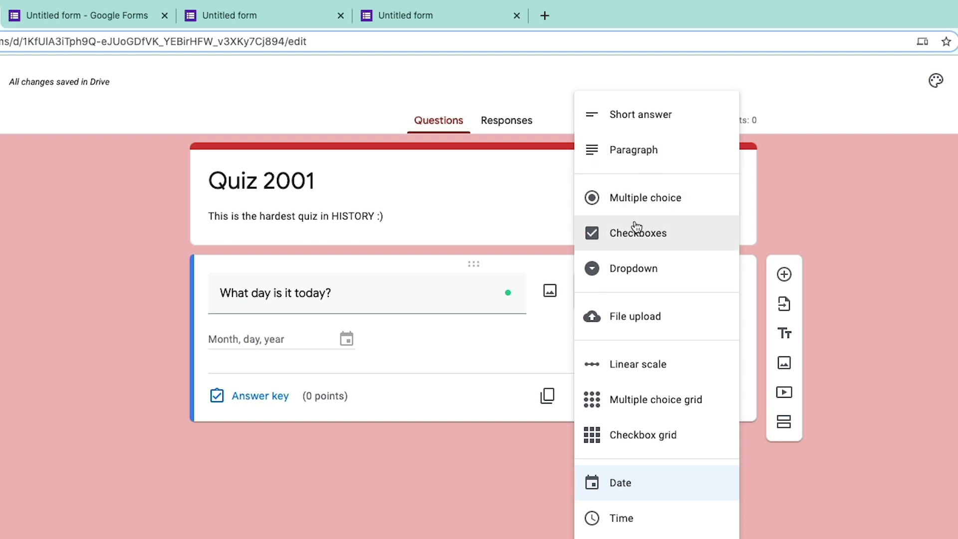
{"action": "left_click", "coordinate": [642, 205]}
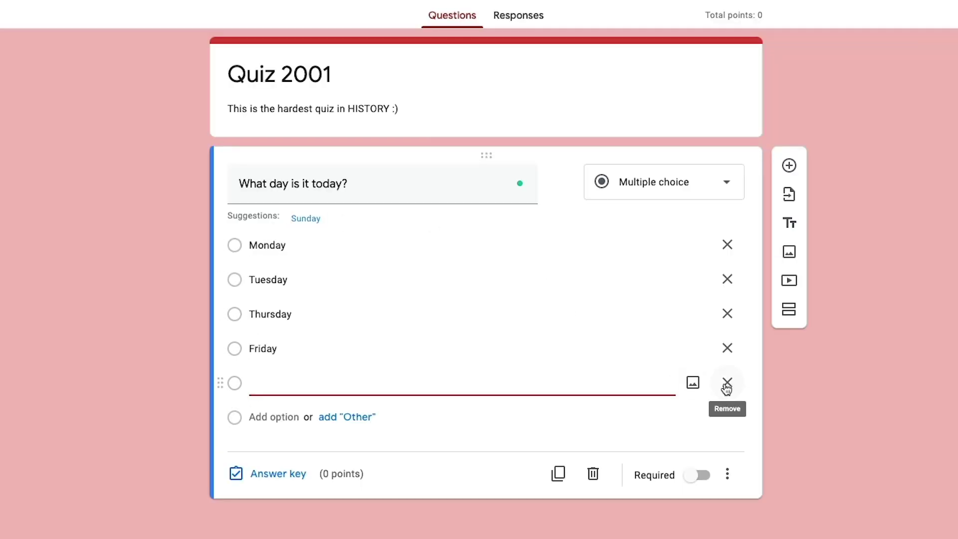
Delete the empty extra option, leaving Monday, Tuesday, Thursday and Friday
{"action": "left_click", "coordinate": [725, 385]}
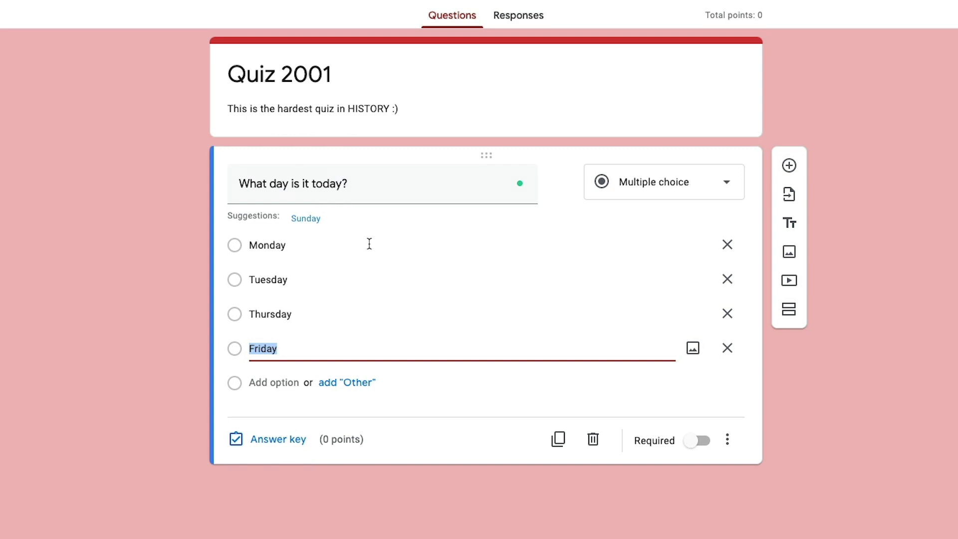
In the answer key, mark Thursday correct and set the question to 25 points
{"action": "left_click", "coordinate": [272, 449]}
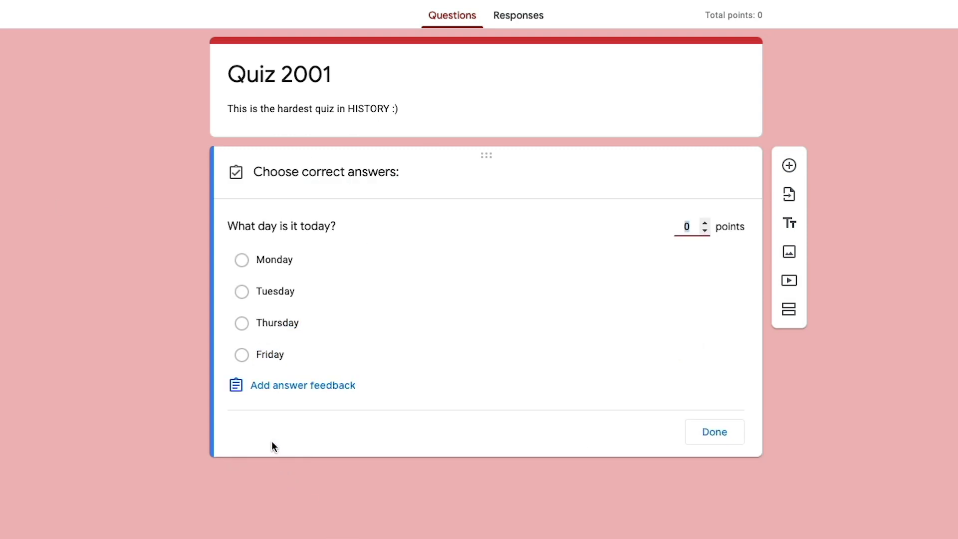
{"action": "left_click", "coordinate": [245, 326]}
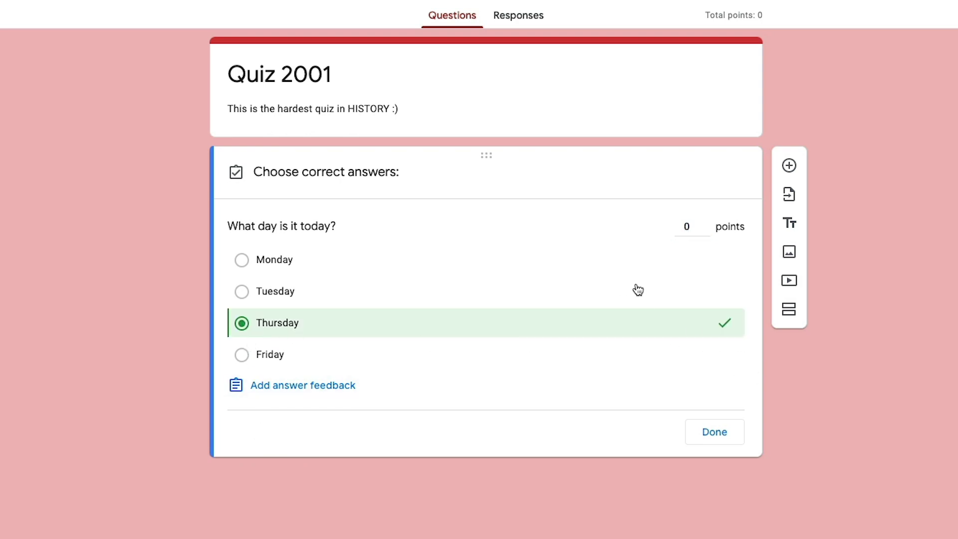
{"action": "left_click", "coordinate": [686, 230]}
{"action": "type", "text": "25"}
{"action": "key", "text": "BackSpace"}
{"action": "key", "text": "BackSpace"}
{"action": "type", "text": "25"}
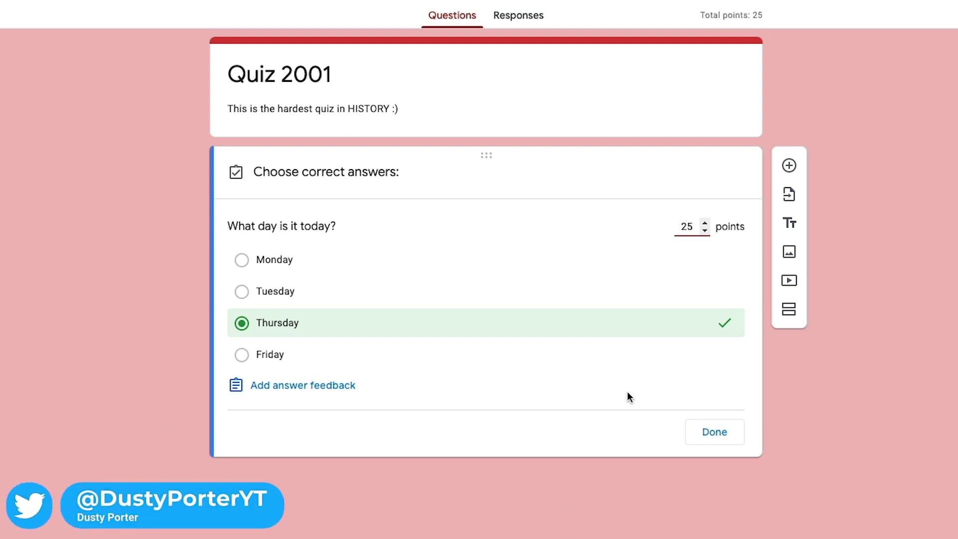
{"action": "left_click", "coordinate": [706, 432]}
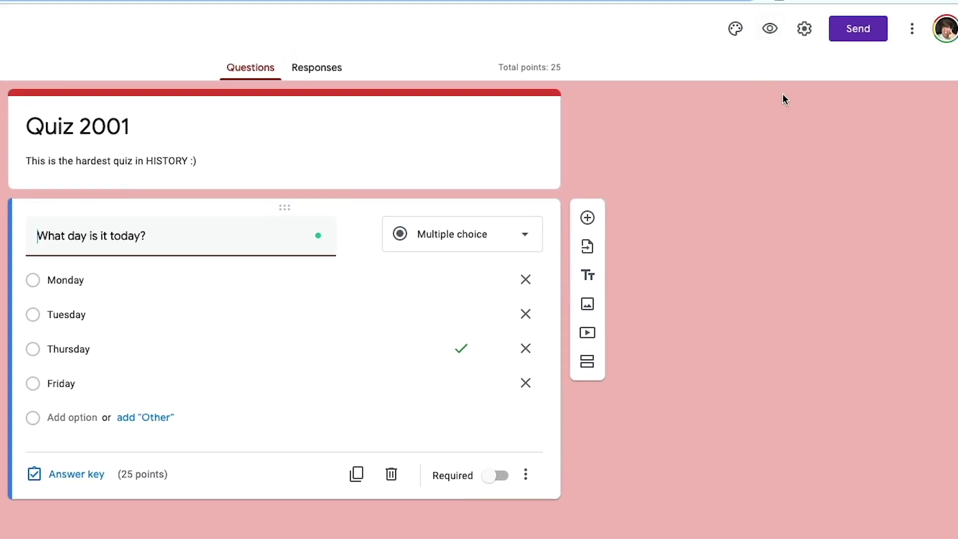
Preview the quiz, submit Thursday as the answer, and view the 25/25 score
{"action": "left_click", "coordinate": [771, 31]}
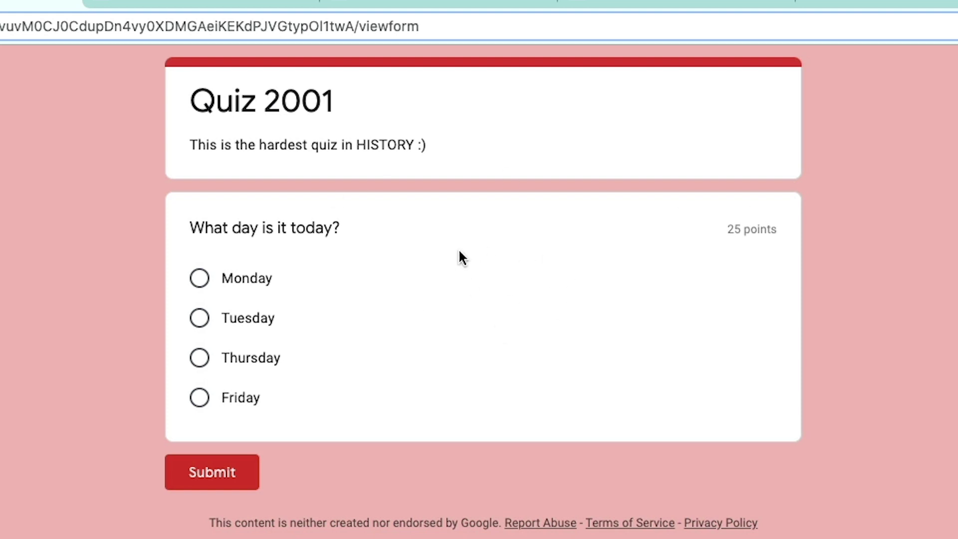
{"action": "left_click", "coordinate": [199, 359]}
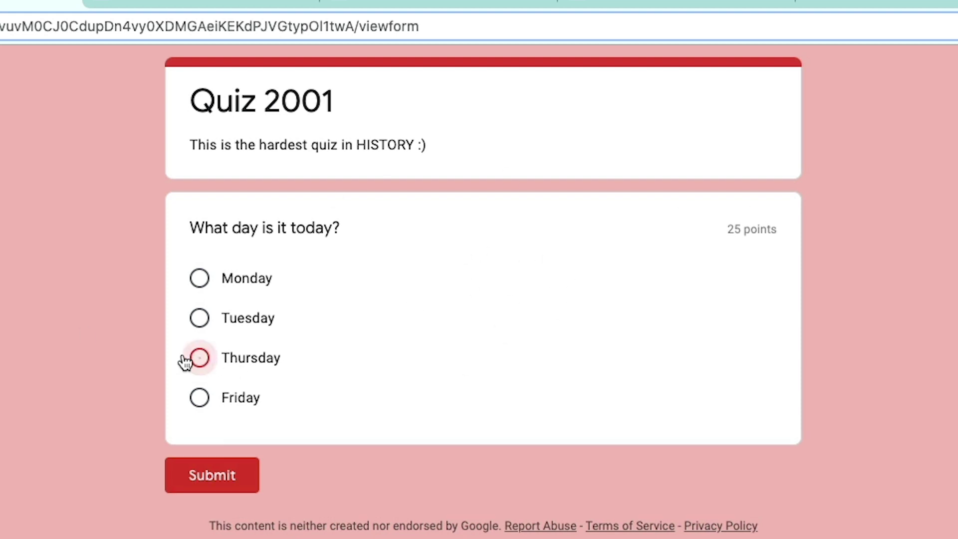
{"action": "left_click", "coordinate": [208, 511]}
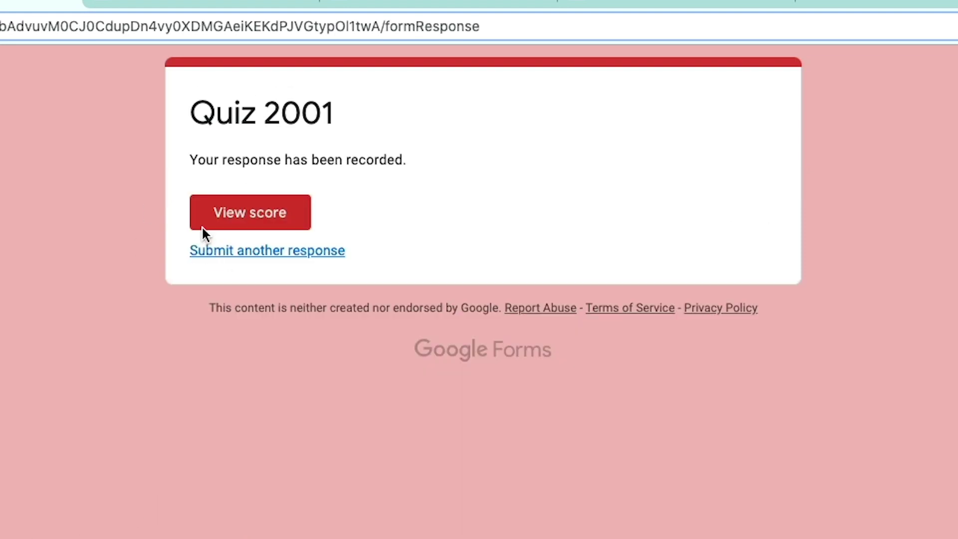
{"action": "left_click", "coordinate": [246, 216]}
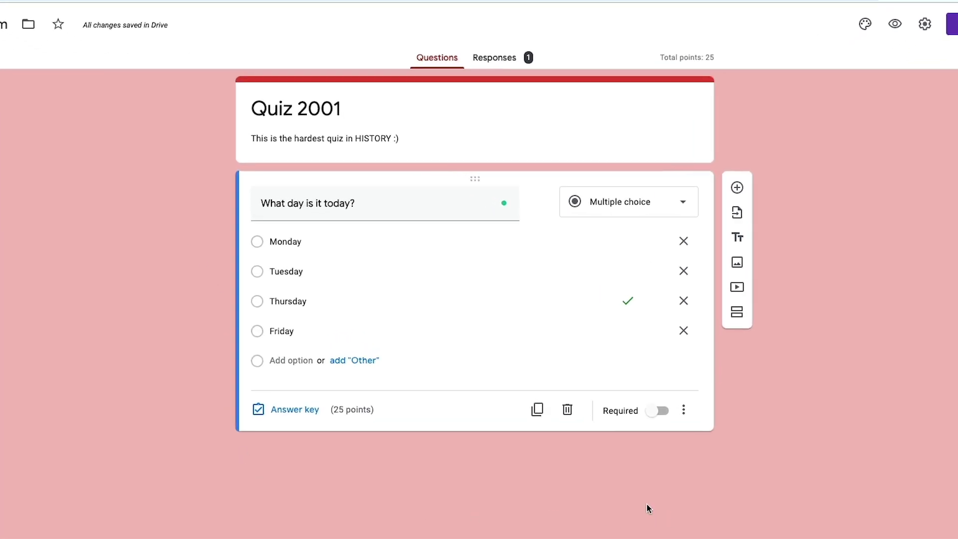
Add a second question 'What month is it?' as a Short answer question
{"action": "left_click", "coordinate": [738, 188]}
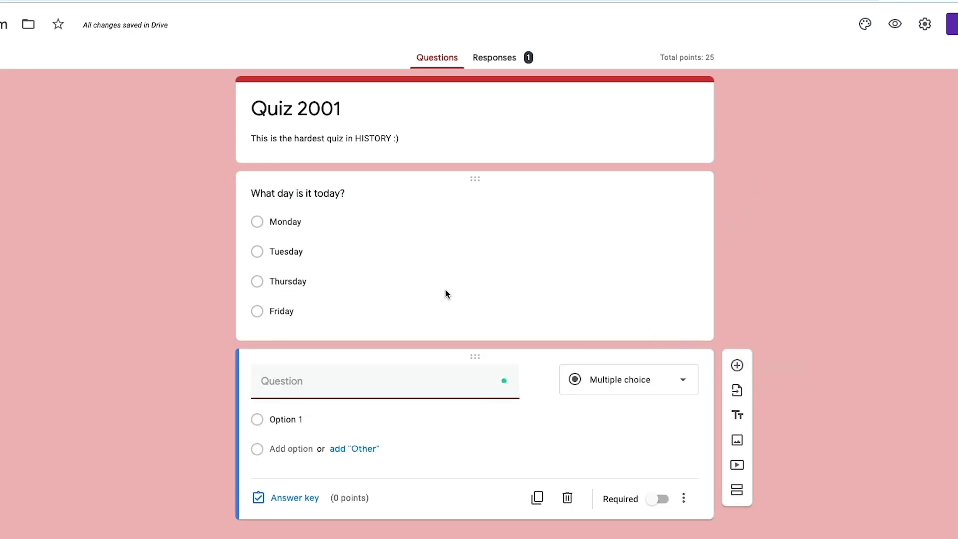
{"action": "left_click", "coordinate": [394, 205]}
{"action": "left_click", "coordinate": [389, 464]}
{"action": "type", "text": "What month is it?"}
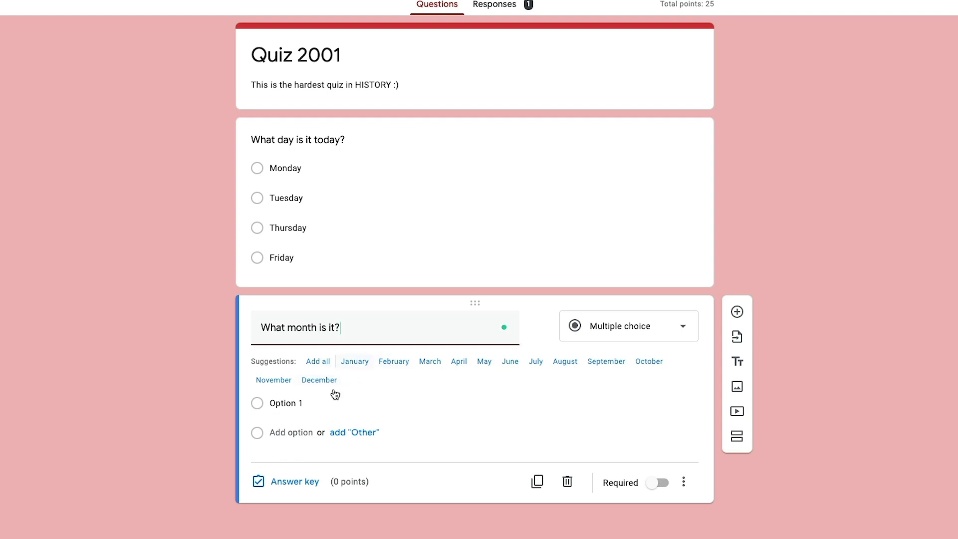
{"action": "left_click", "coordinate": [644, 336]}
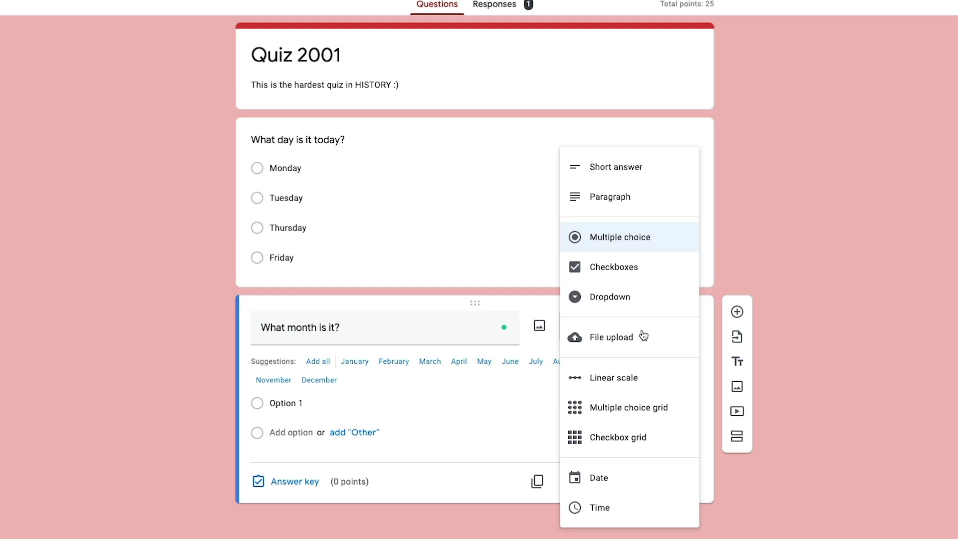
{"action": "left_click", "coordinate": [621, 165]}
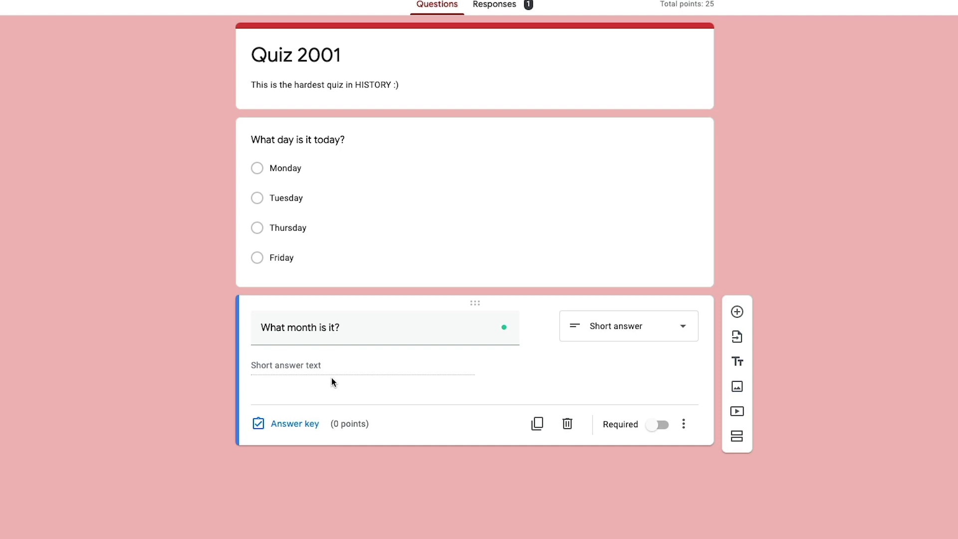
Set 'October' as the correct answer for the 'What month is it?' question, keeping 0 points
{"action": "left_click", "coordinate": [287, 427]}
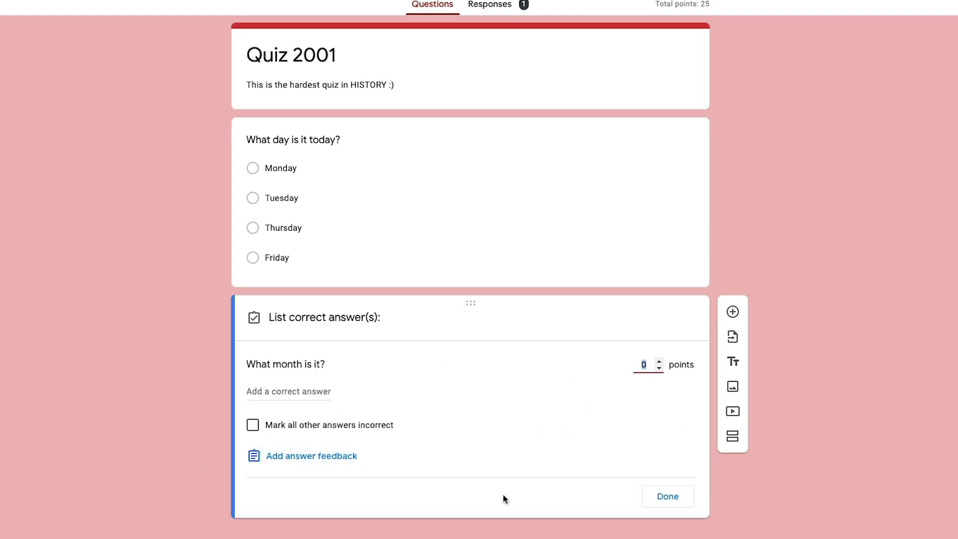
{"action": "left_click", "coordinate": [300, 391]}
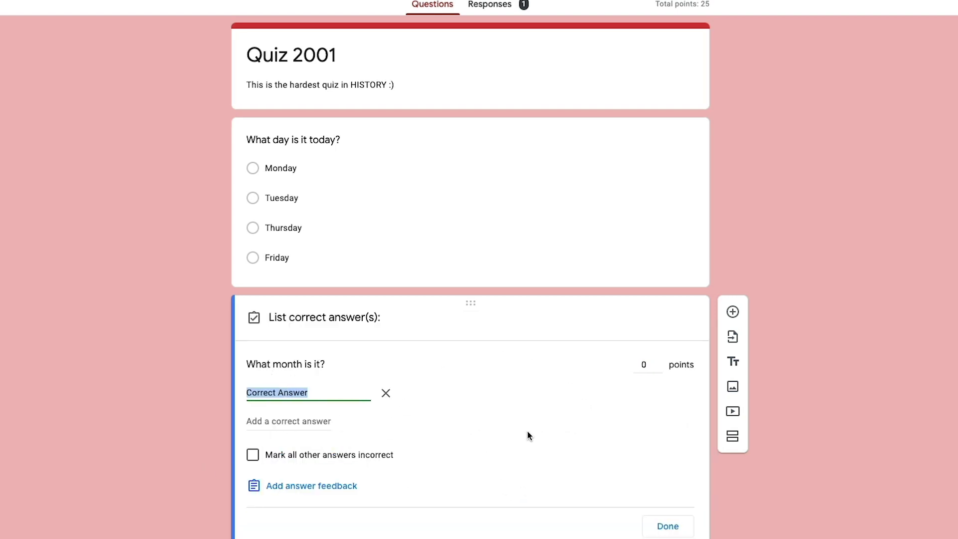
{"action": "type", "text": "October"}
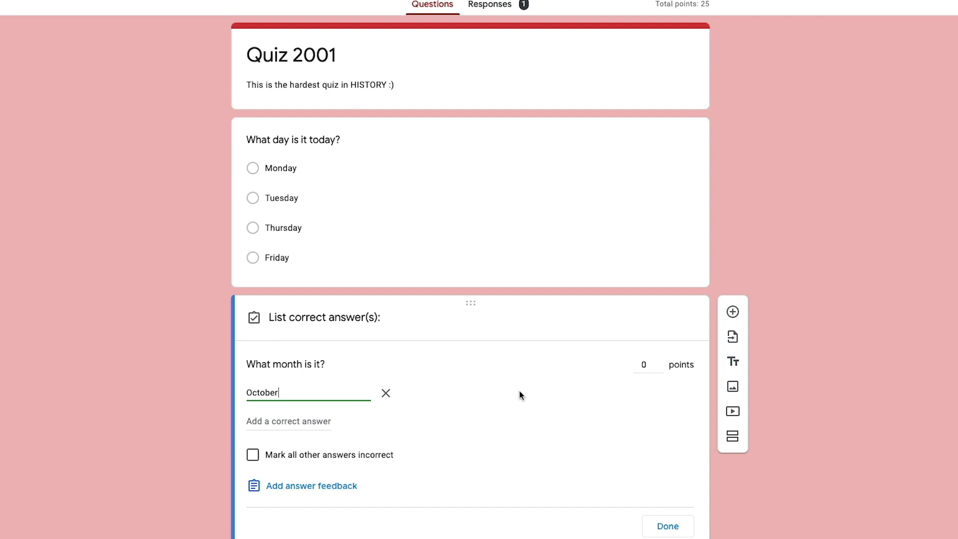
{"action": "left_click", "coordinate": [668, 527]}
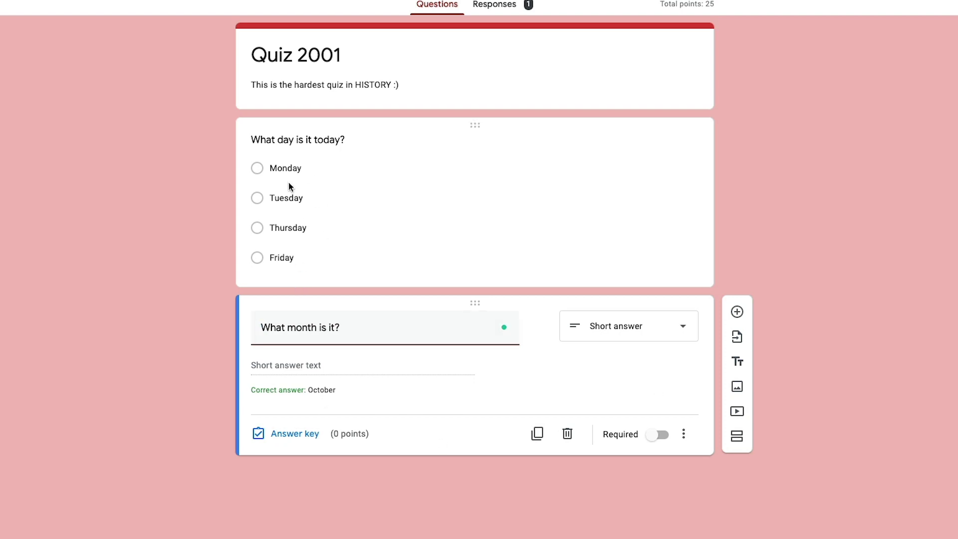
{"action": "left_click", "coordinate": [350, 177]}
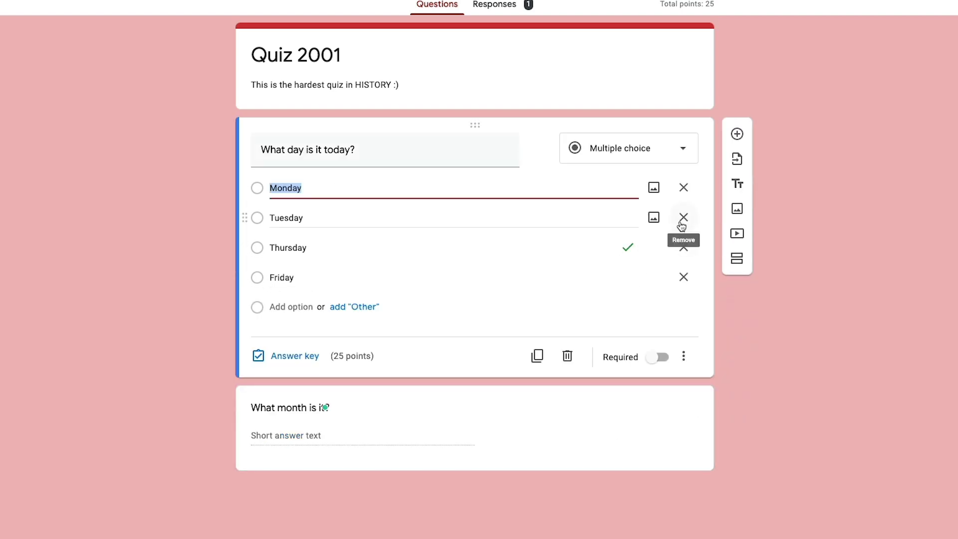
{"action": "left_click", "coordinate": [356, 308]}
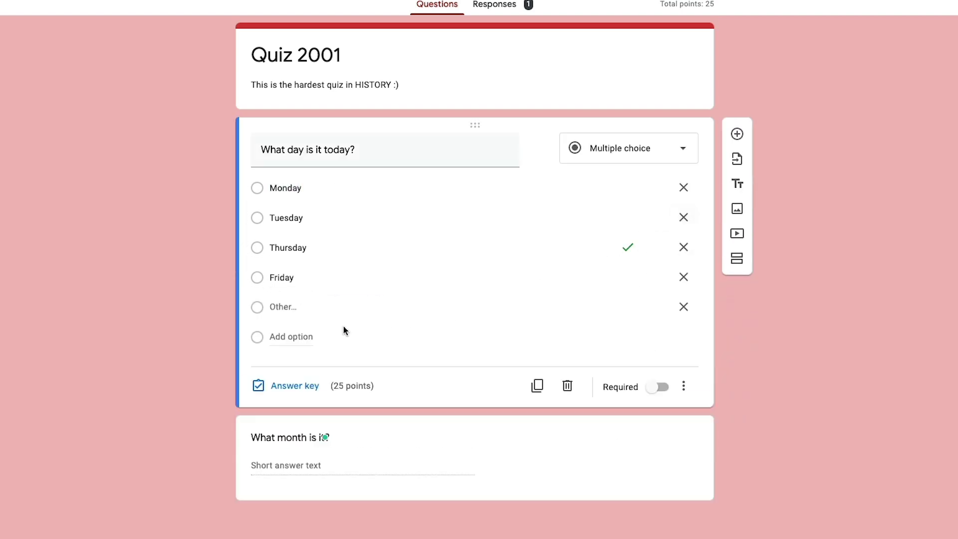
{"action": "left_click", "coordinate": [684, 307]}
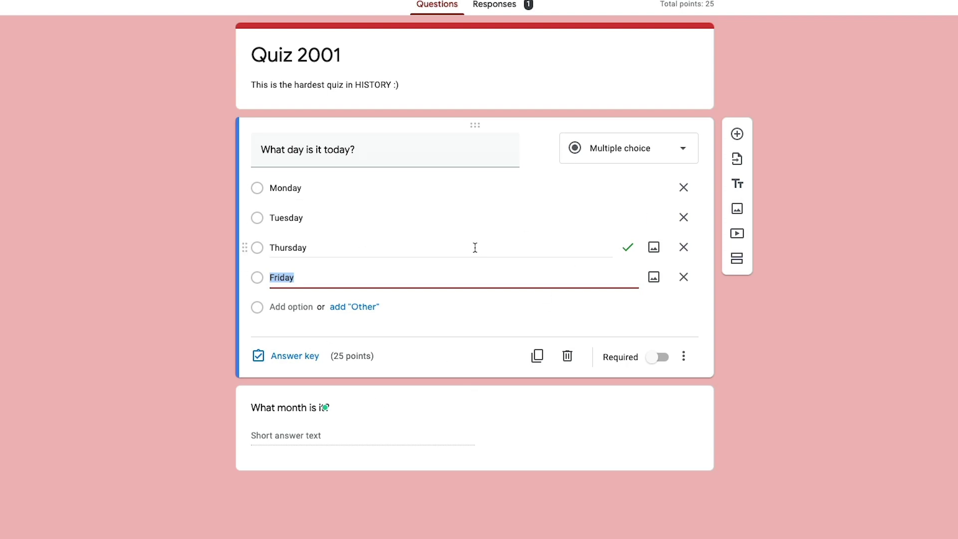
{"action": "left_click", "coordinate": [683, 356]}
{"action": "left_click", "coordinate": [744, 342]}
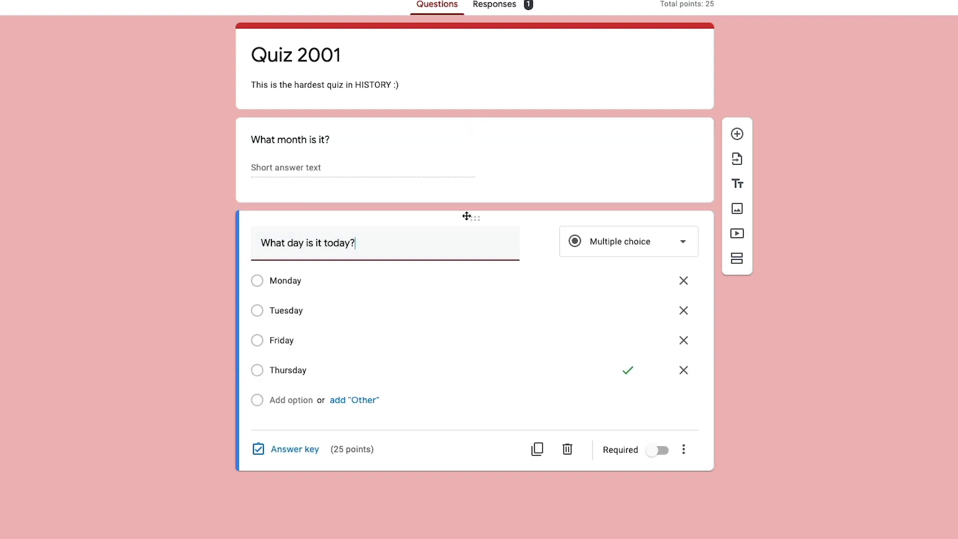
Reorder the day options to Monday, Tuesday, Friday, Thursday and move the day question above the month question
{"action": "left_click_drag", "start_coordinate": [466, 214], "coordinate": [163, 161]}
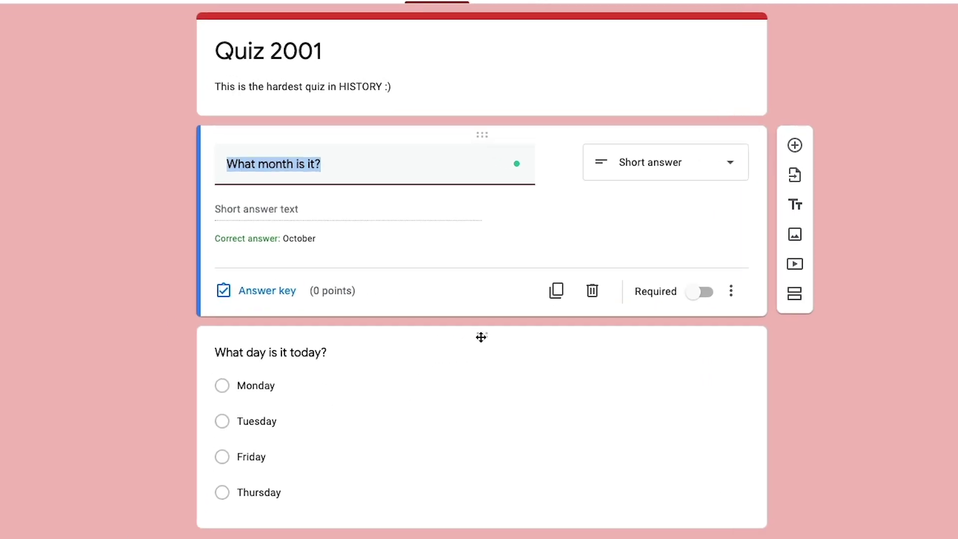
{"action": "left_click_drag", "start_coordinate": [487, 335], "coordinate": [474, 117]}
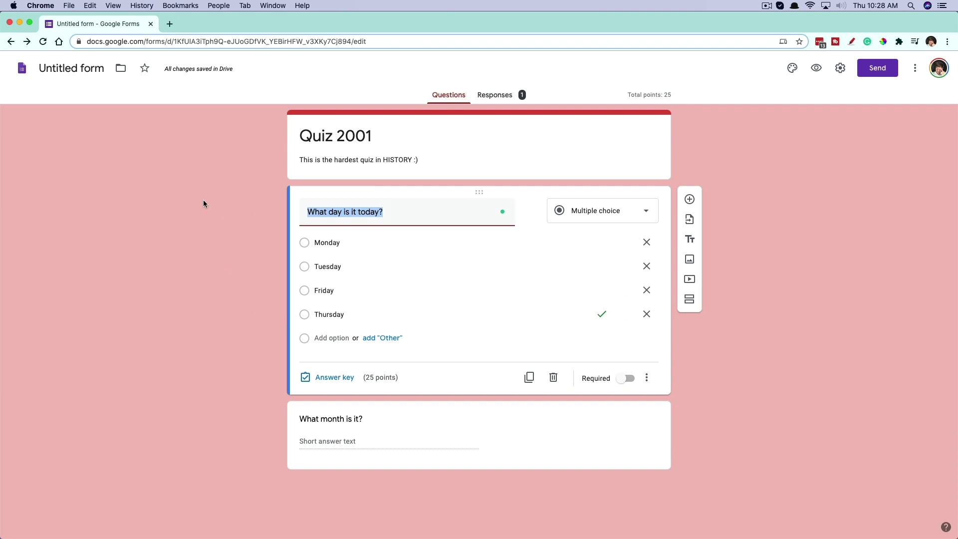
Change the file name from 'Untitled form' to 'Quiz 2001' and bring up the Send form dialog
{"action": "left_click", "coordinate": [67, 70]}
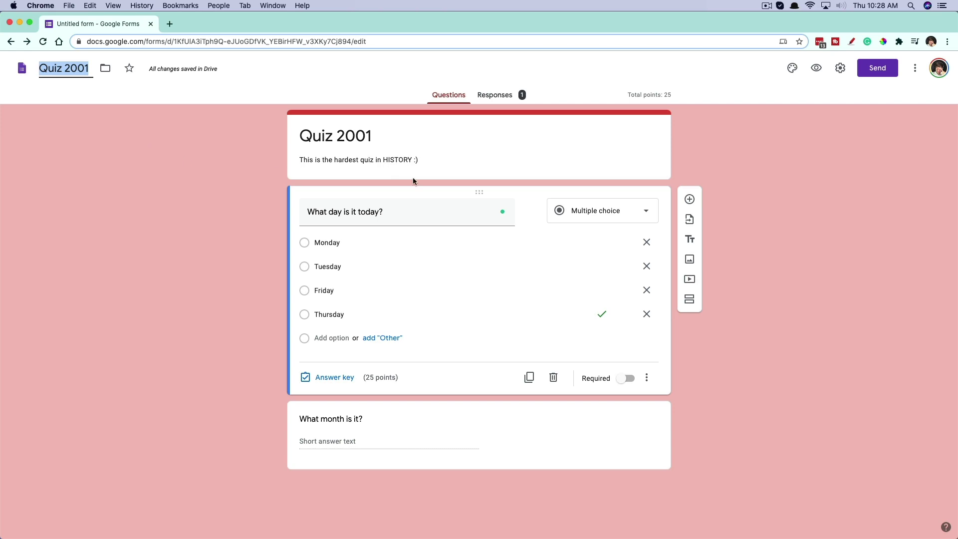
{"action": "left_click", "coordinate": [878, 68]}
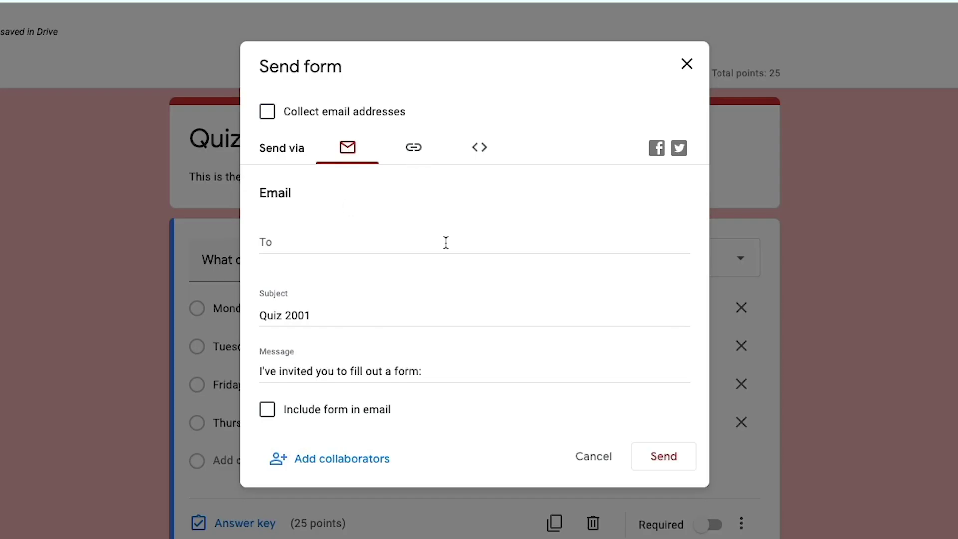
Generate a shortened forms.gle link for Quiz 2001 and return to the editor
{"action": "left_click", "coordinate": [418, 155]}
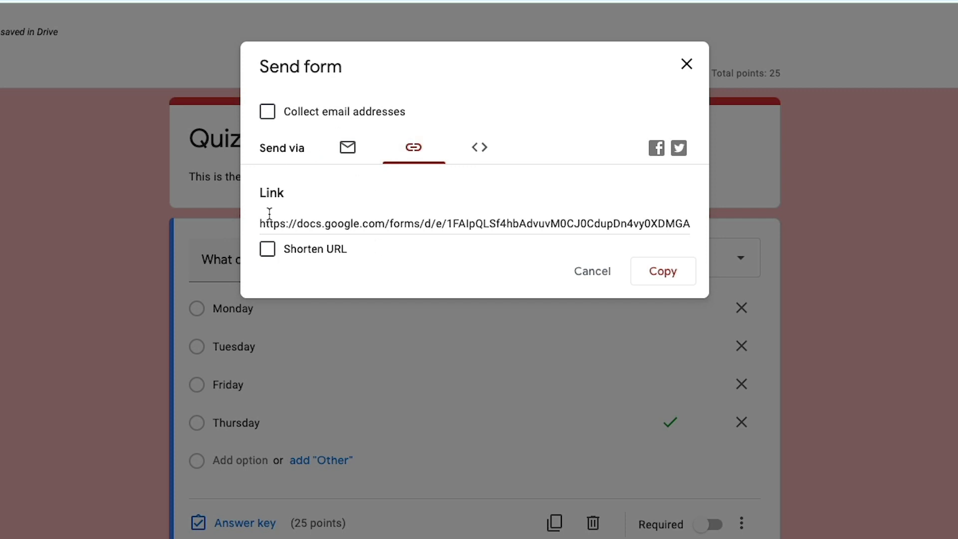
{"action": "left_click", "coordinate": [267, 248]}
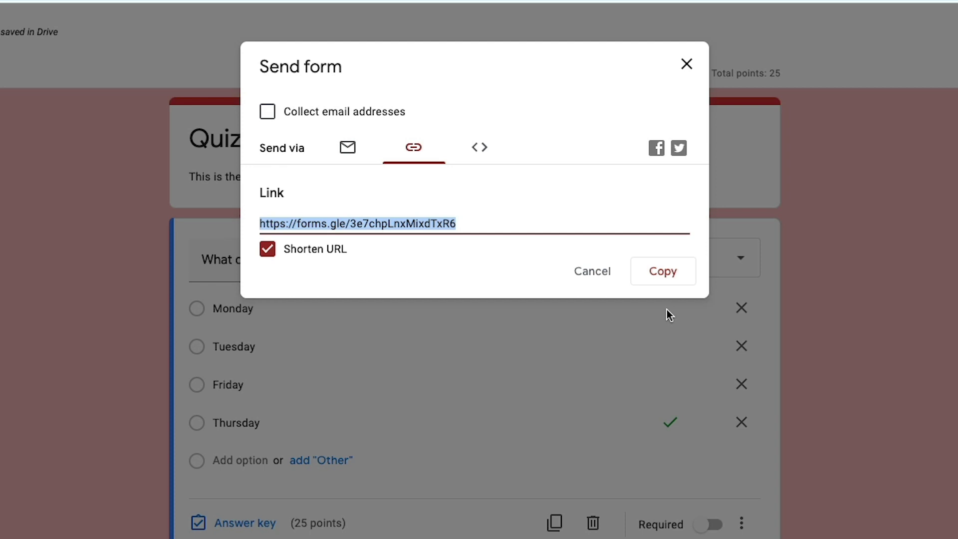
{"action": "left_click", "coordinate": [687, 64]}
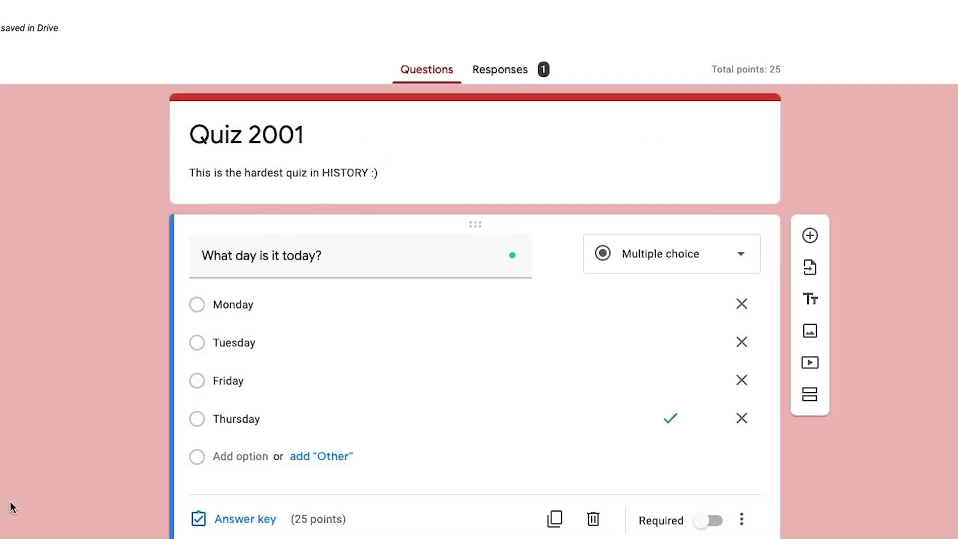